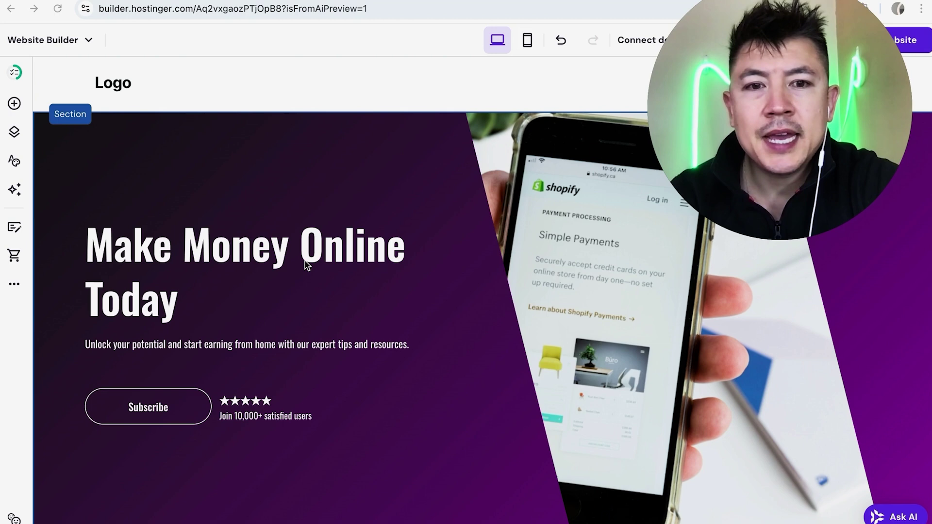
# Step: Switch to the Contact page with its 'Contact Us for Money Tips' heading and sign-up form
pyautogui.scroll(-2, 306, 265)
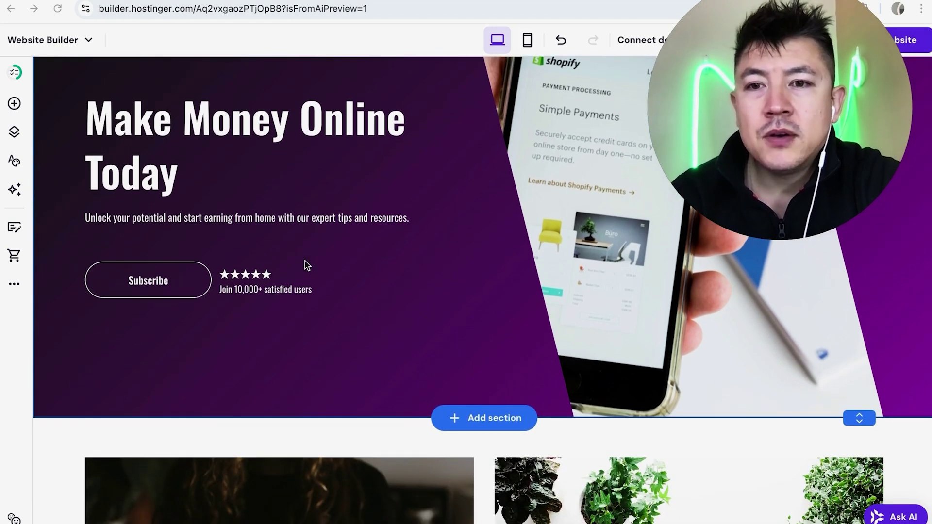
pyautogui.scroll(2, 306, 264)
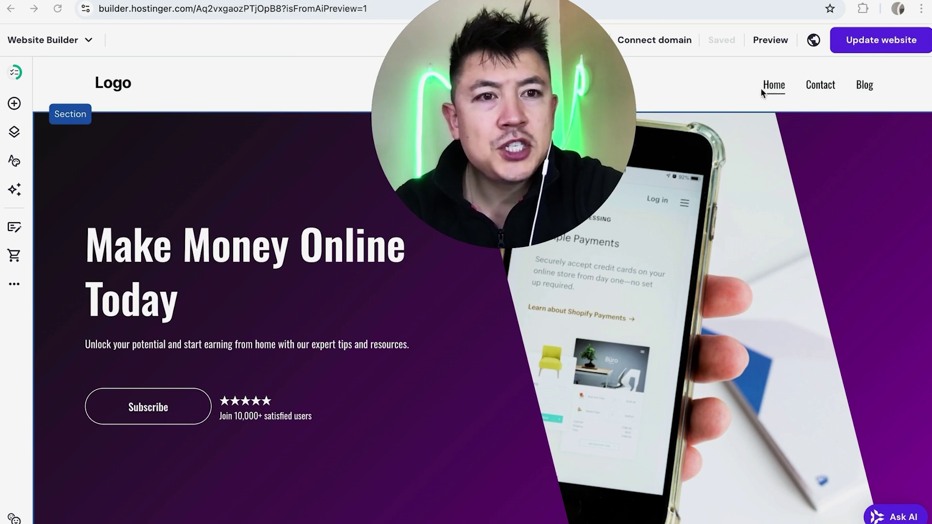
pyautogui.click(819, 85)
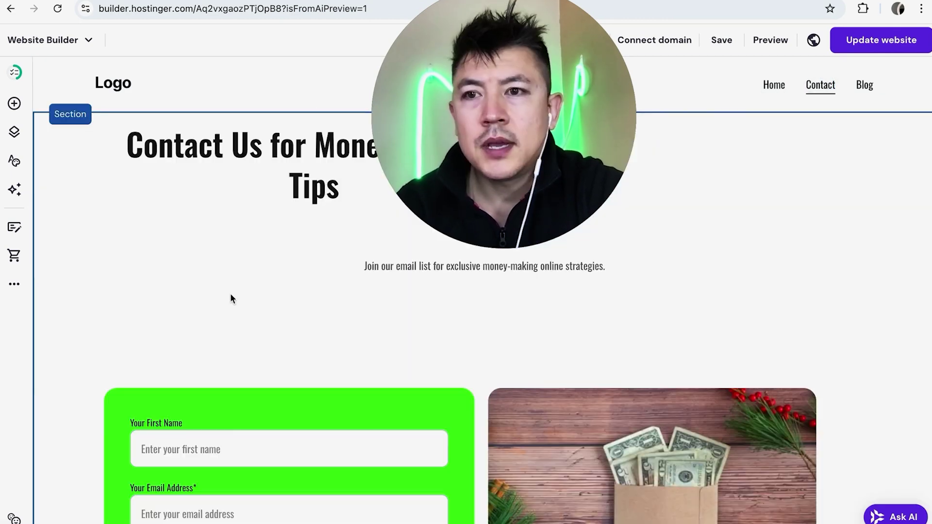
pyautogui.scroll(-2, 230, 296)
pyautogui.scroll(3, 232, 297)
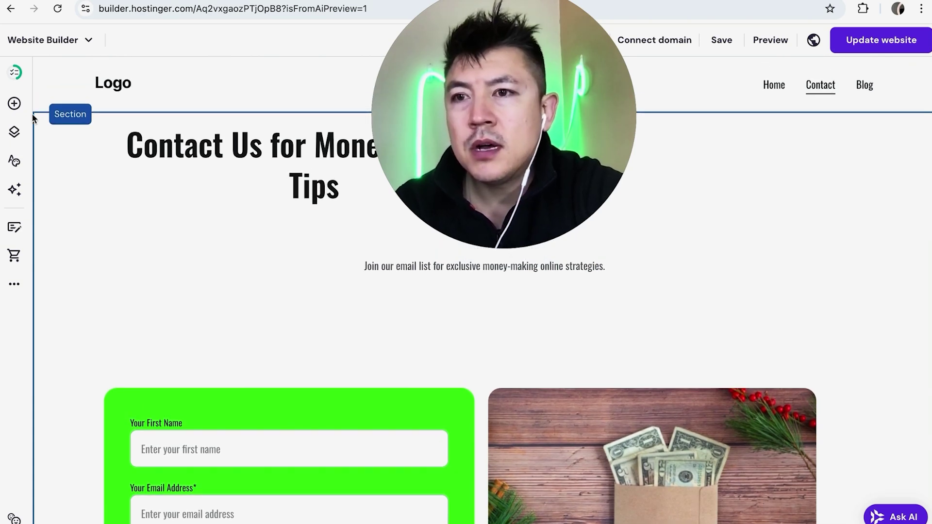
# Step: Drag a Gallery element from Add elements onto the Contact page beside the form
pyautogui.click(14, 105)
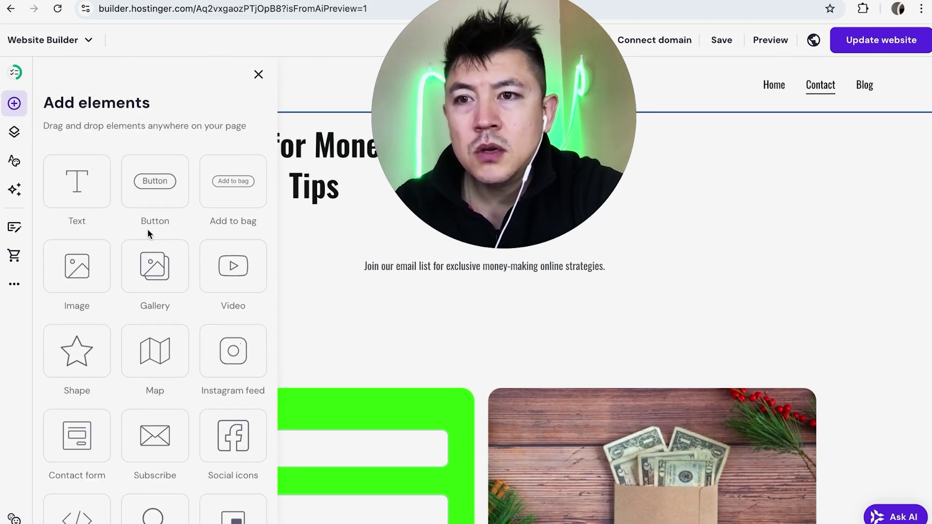
pyautogui.scroll(-1, 174, 225)
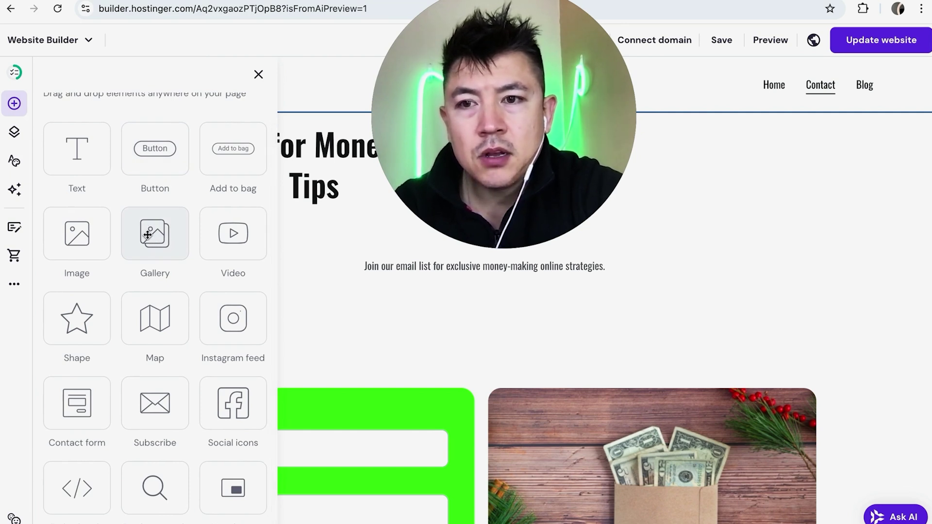
pyautogui.moveTo(148, 235); pyautogui.dragTo(480, 347)
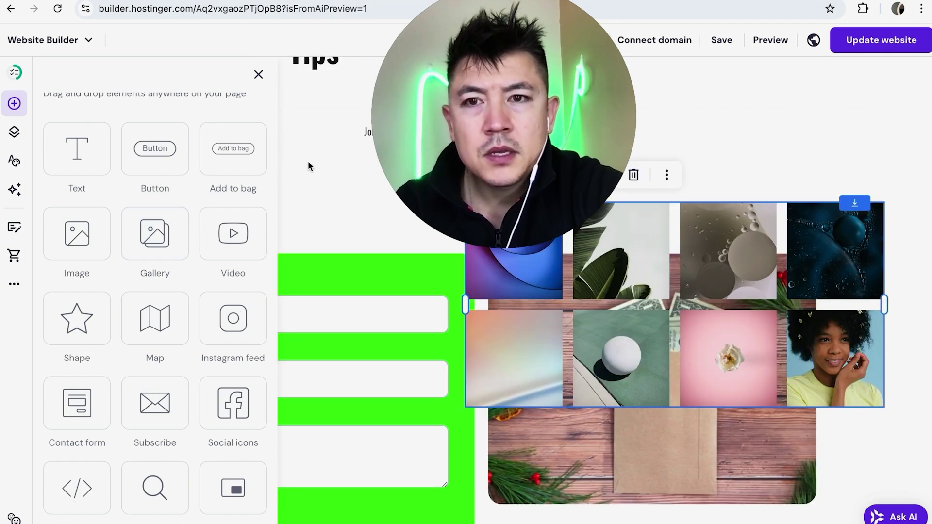
pyautogui.scroll(1, 229, 150)
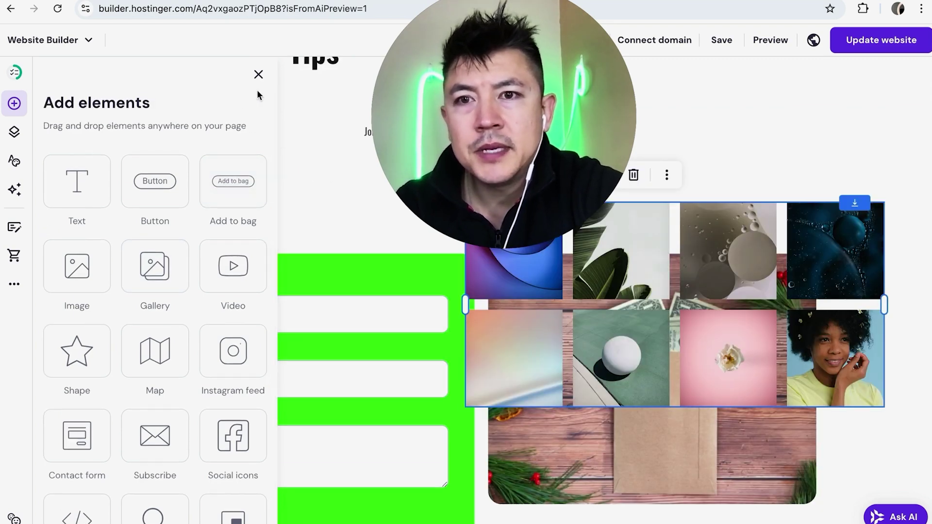
# Step: Close the elements panel and move the green contact form lower on the page
pyautogui.click(258, 75)
pyautogui.scroll(1, 279, 298)
pyautogui.scroll(1, 279, 297)
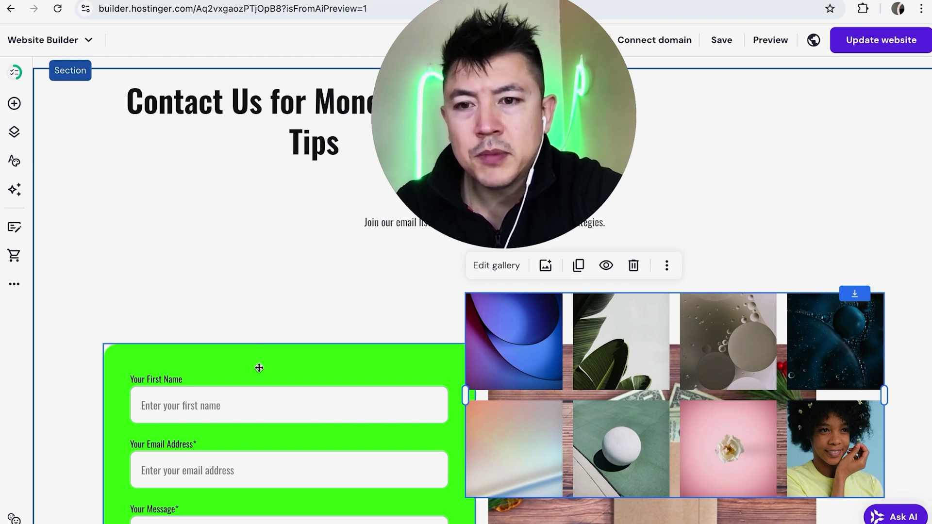
pyautogui.moveTo(258, 366); pyautogui.dragTo(194, 437)
pyautogui.scroll(2, 467, 329)
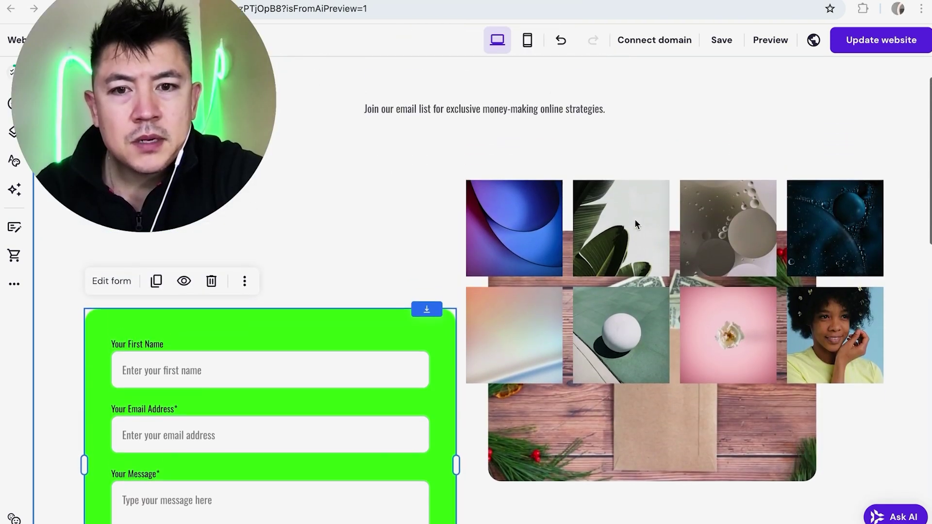
pyautogui.moveTo(421, 329); pyautogui.dragTo(363, 439)
# Step: Shift the gallery left, then place the envelope picture and contact form beneath it
pyautogui.moveTo(662, 237); pyautogui.dragTo(474, 187)
pyautogui.scroll(-3, 813, 210)
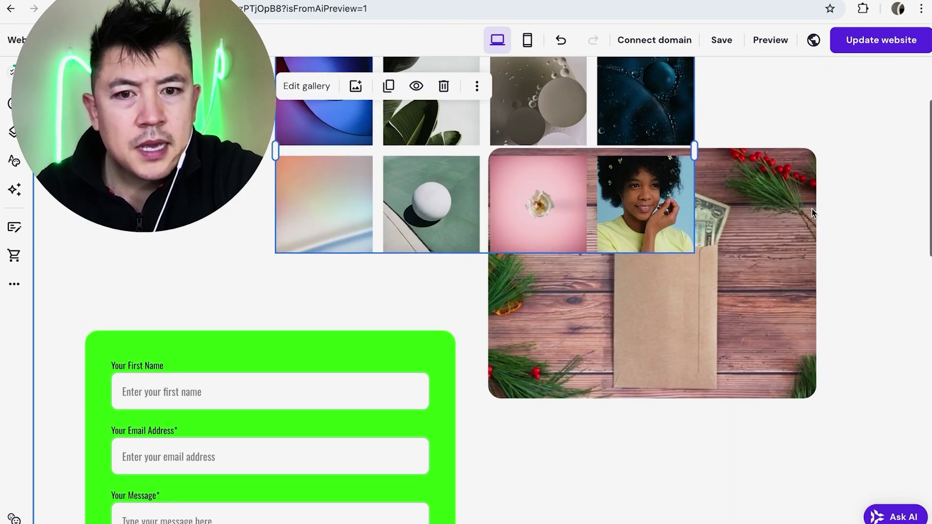
pyautogui.moveTo(707, 274); pyautogui.dragTo(701, 402)
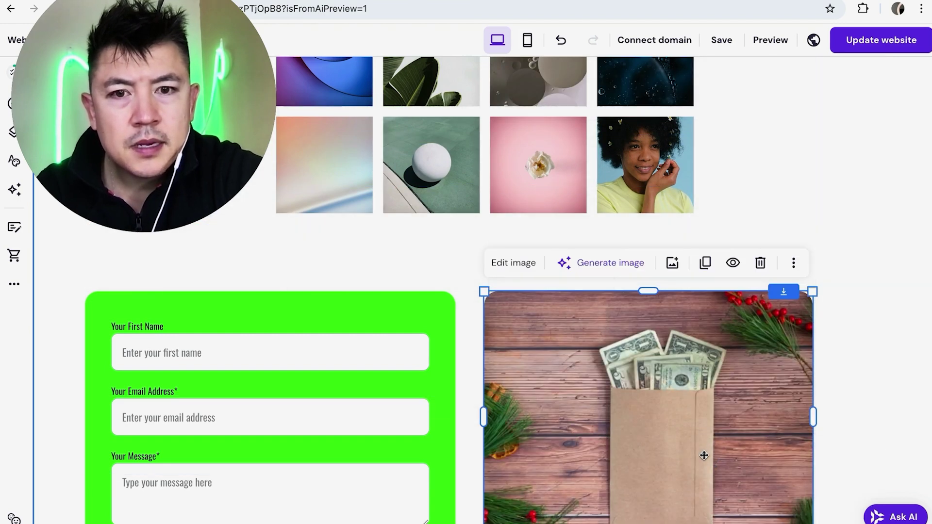
pyautogui.moveTo(698, 441); pyautogui.dragTo(698, 392)
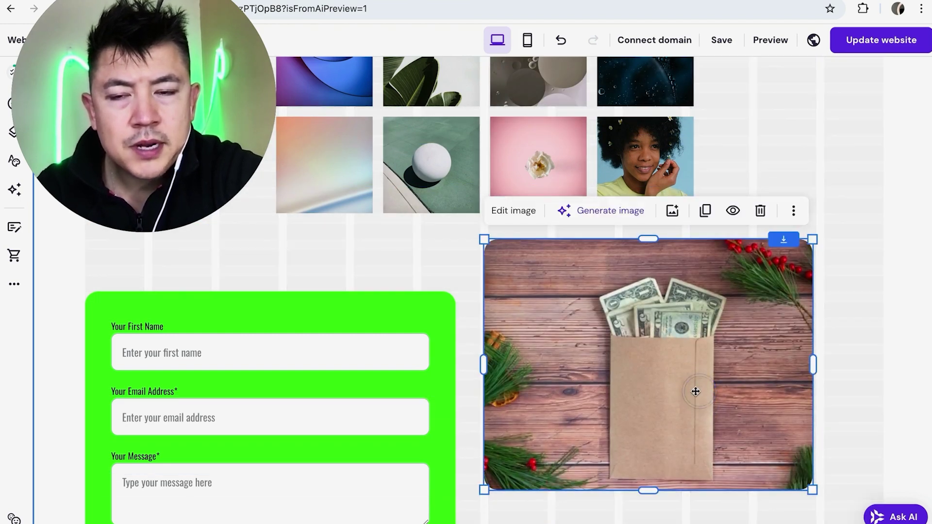
pyautogui.moveTo(416, 446); pyautogui.dragTo(422, 389)
pyautogui.scroll(5, 738, 248)
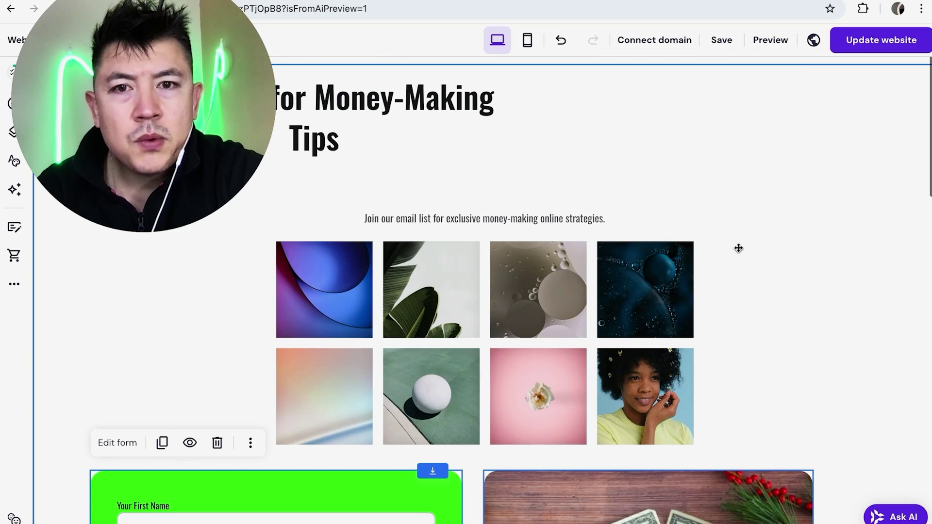
pyautogui.scroll(-1, 539, 325)
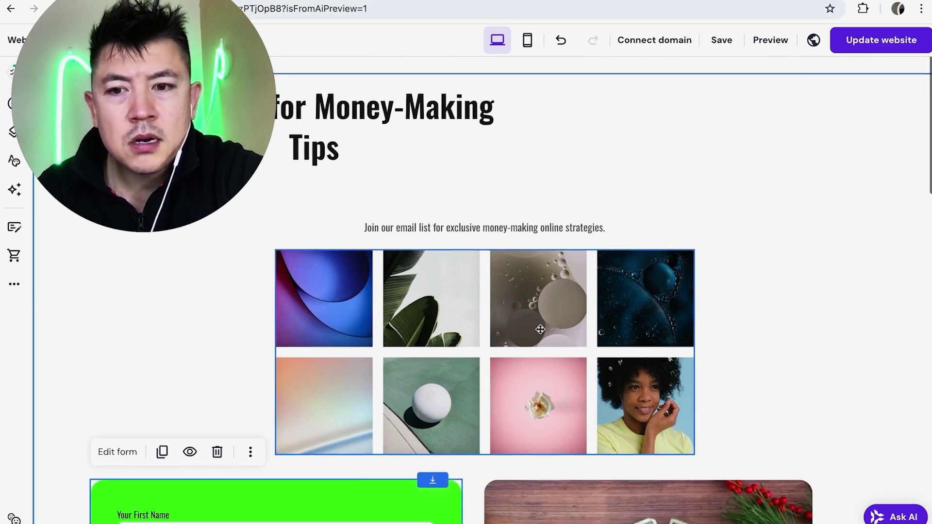
pyautogui.click(702, 170)
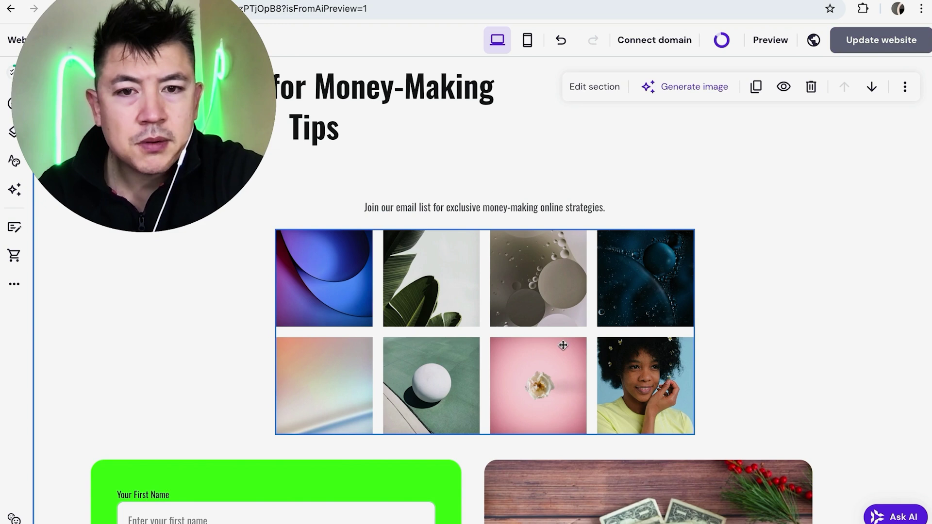
# Step: Keep the gallery in grid layout and set it to four photos per row
pyautogui.click(483, 303)
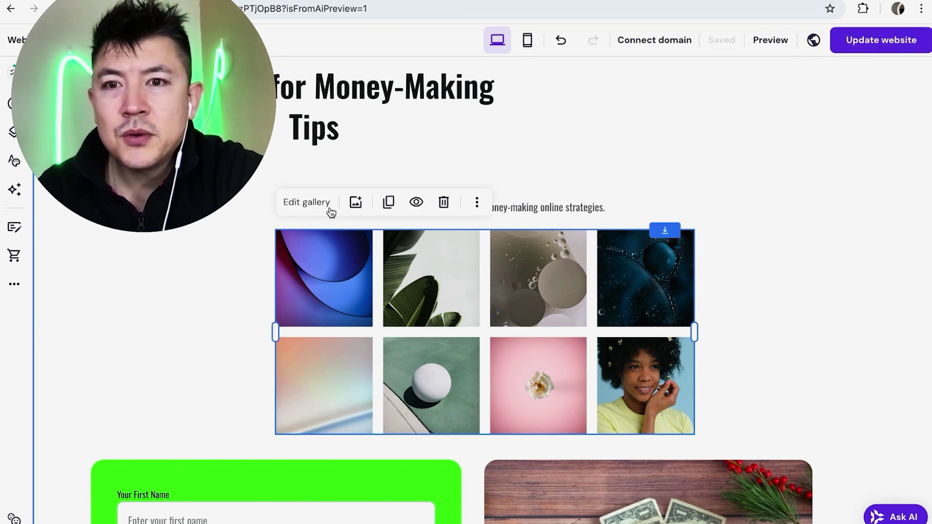
pyautogui.click(308, 204)
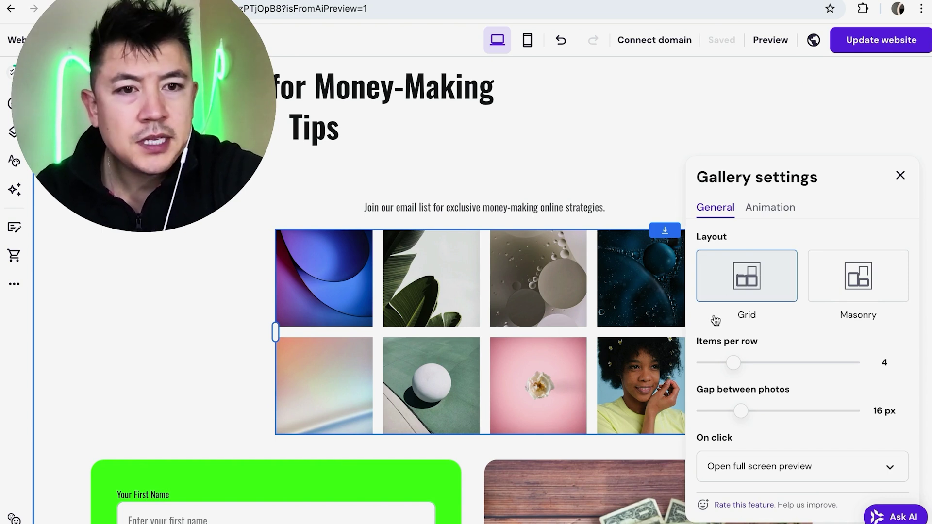
pyautogui.click(882, 288)
pyautogui.scroll(-1, 639, 308)
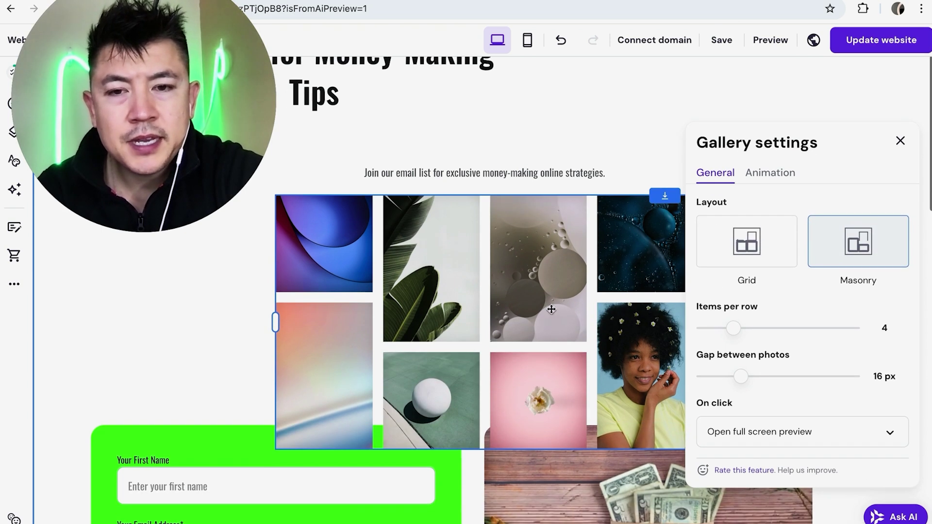
pyautogui.click(729, 243)
pyautogui.scroll(-1, 733, 276)
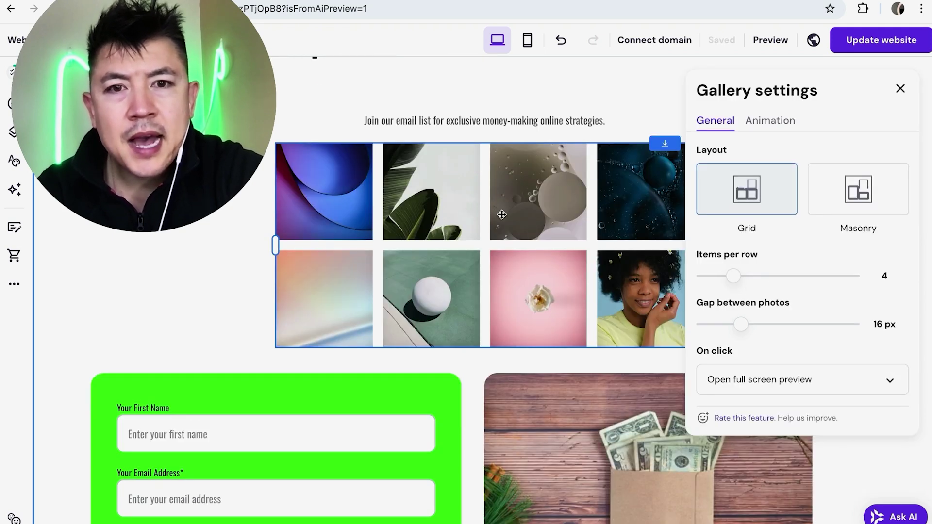
pyautogui.moveTo(739, 274); pyautogui.dragTo(712, 275)
pyautogui.click(266, 322)
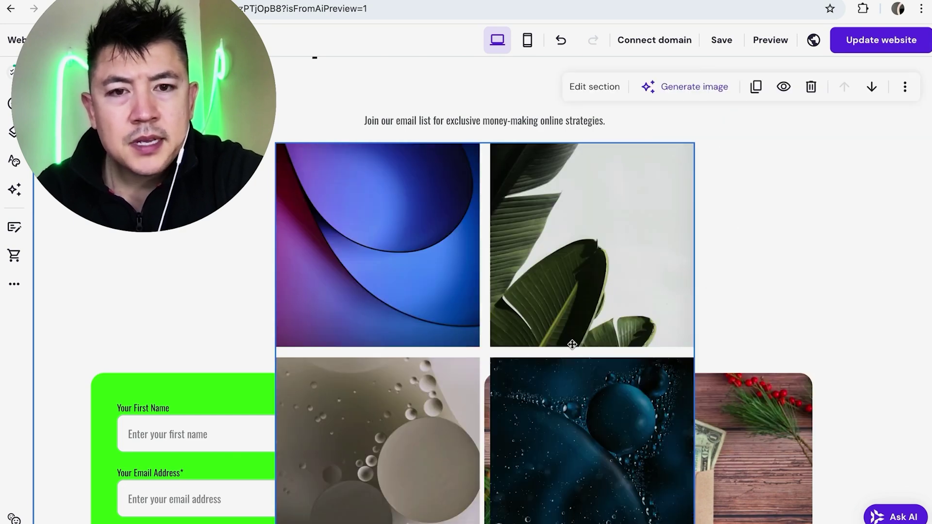
pyautogui.click(672, 315)
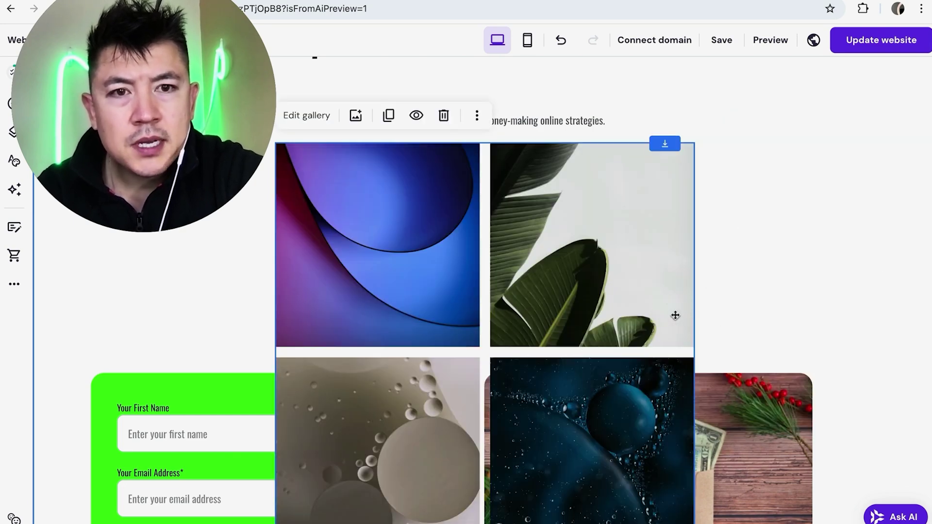
pyautogui.scroll(2, 396, 267)
pyautogui.click(306, 211)
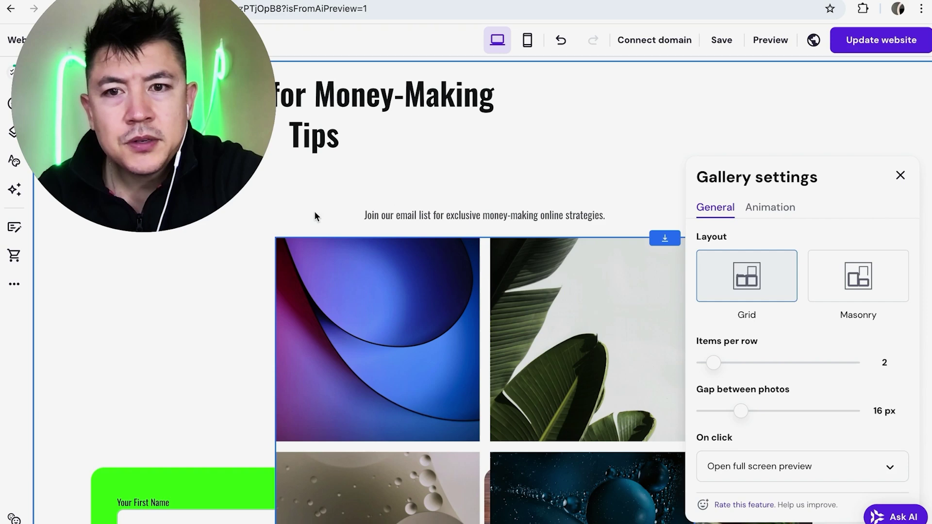
pyautogui.moveTo(736, 362)
pyautogui.mouseDown()
pyautogui.moveTo(757, 362)
pyautogui.moveTo(736, 362)
pyautogui.mouseUp()
pyautogui.click(639, 263)
# Step: Reduce the gap between gallery photos to 4 px
pyautogui.click(640, 271)
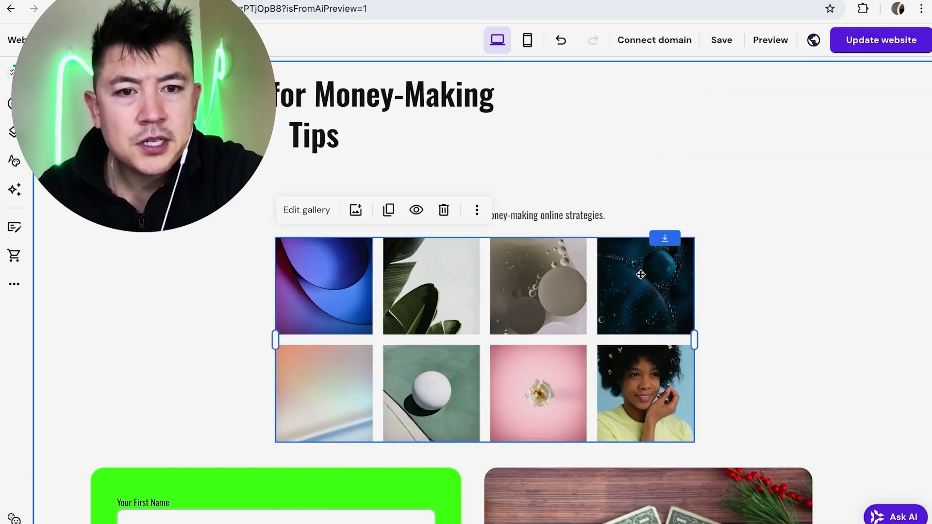
pyautogui.click(308, 210)
pyautogui.scroll(-1, 824, 321)
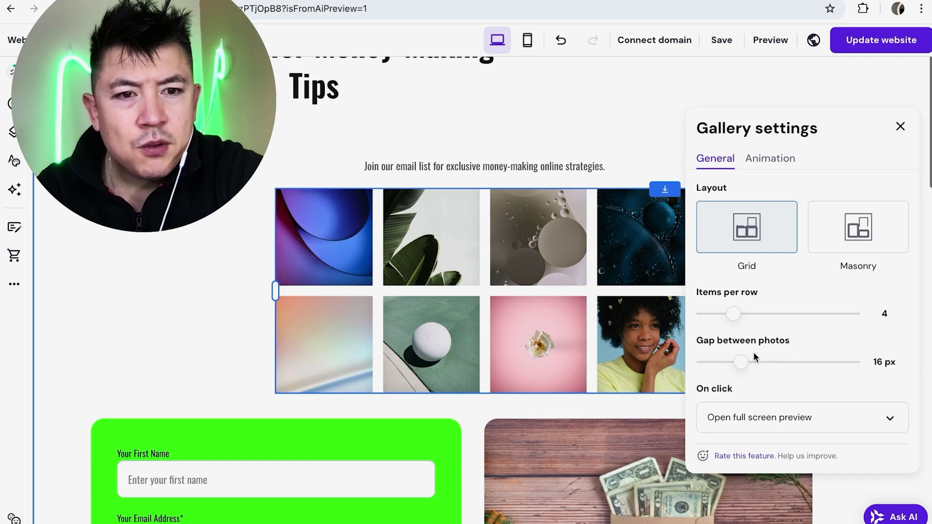
pyautogui.moveTo(741, 363); pyautogui.dragTo(713, 363)
pyautogui.scroll(1, 468, 297)
pyautogui.click(469, 299)
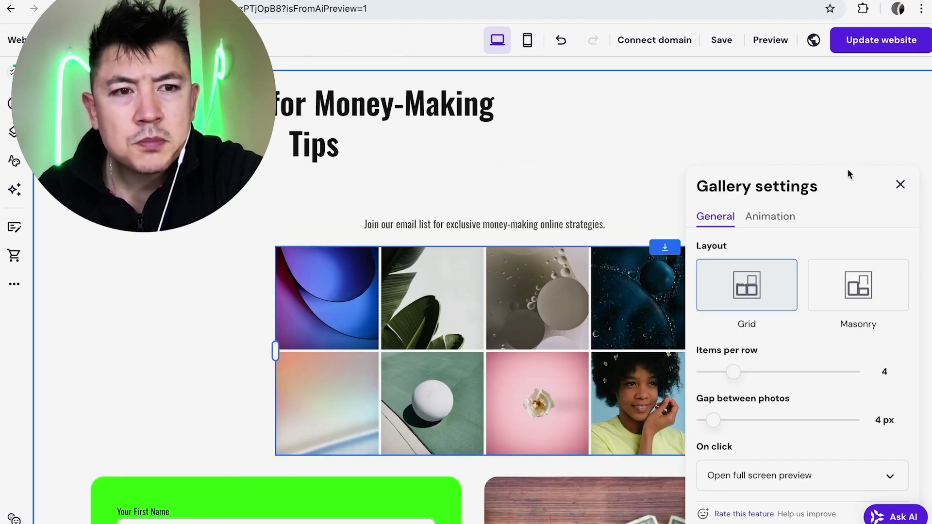
pyautogui.click(900, 186)
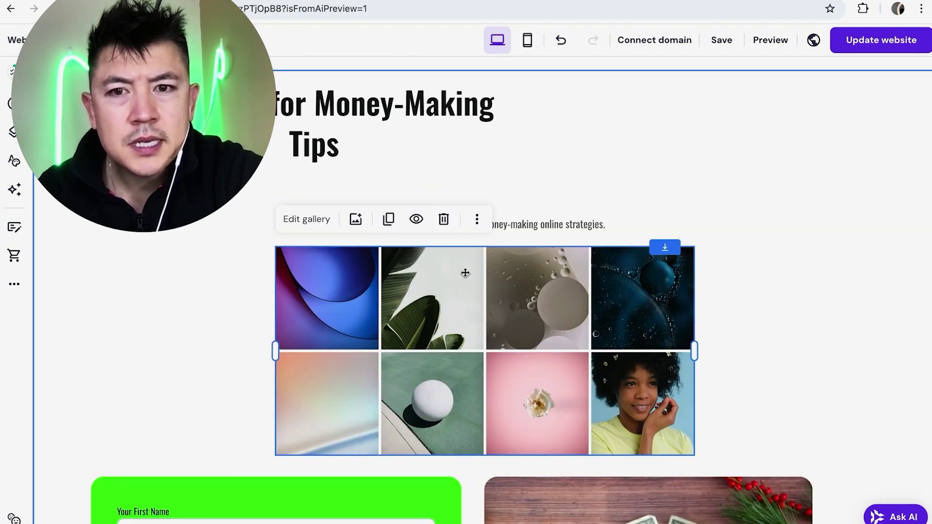
# Step: Upload img_2328 and add it to the gallery
pyautogui.click(356, 221)
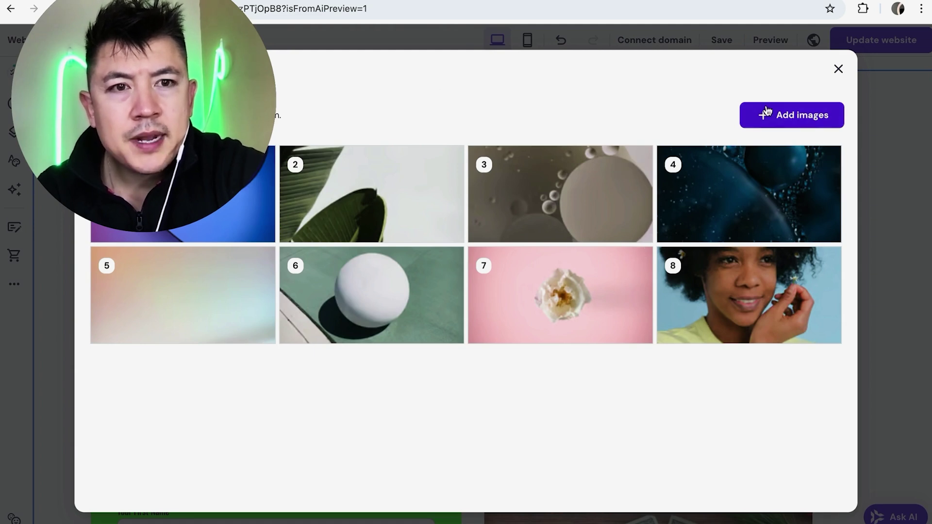
pyautogui.click(782, 115)
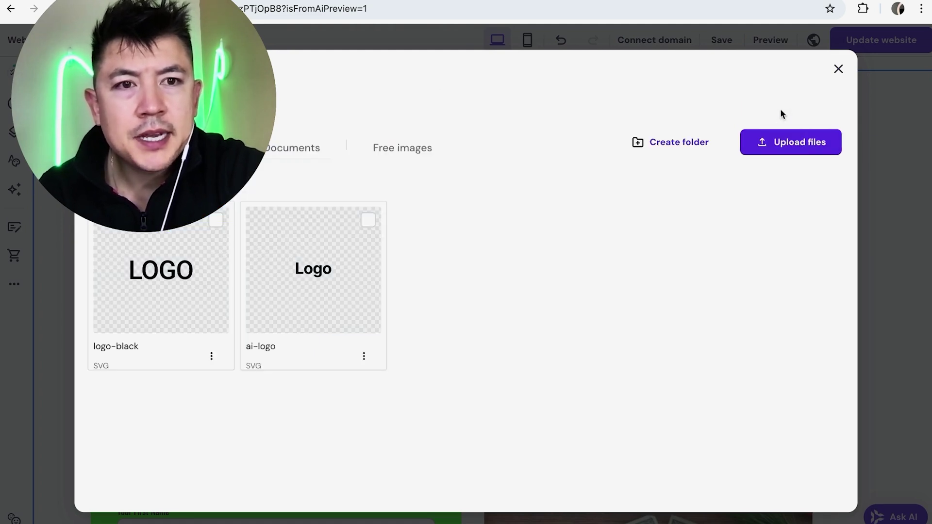
pyautogui.click(772, 145)
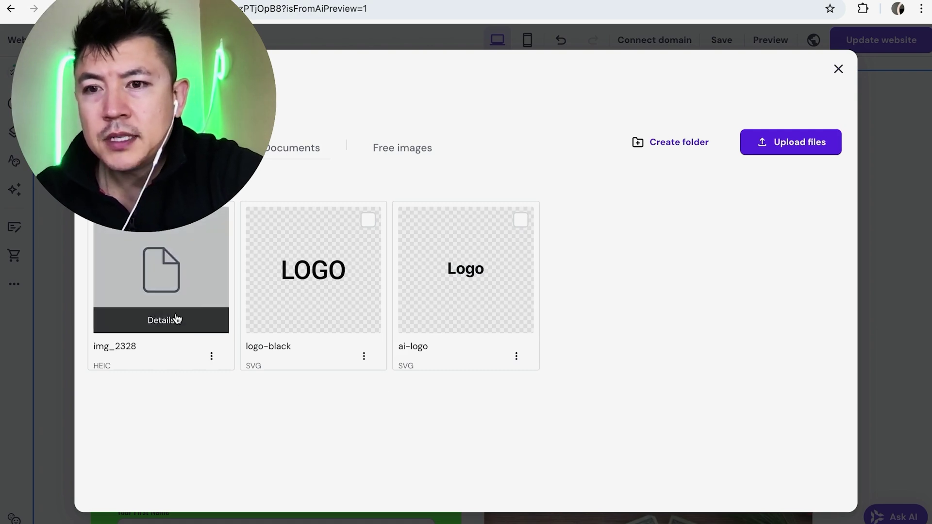
pyautogui.click(189, 291)
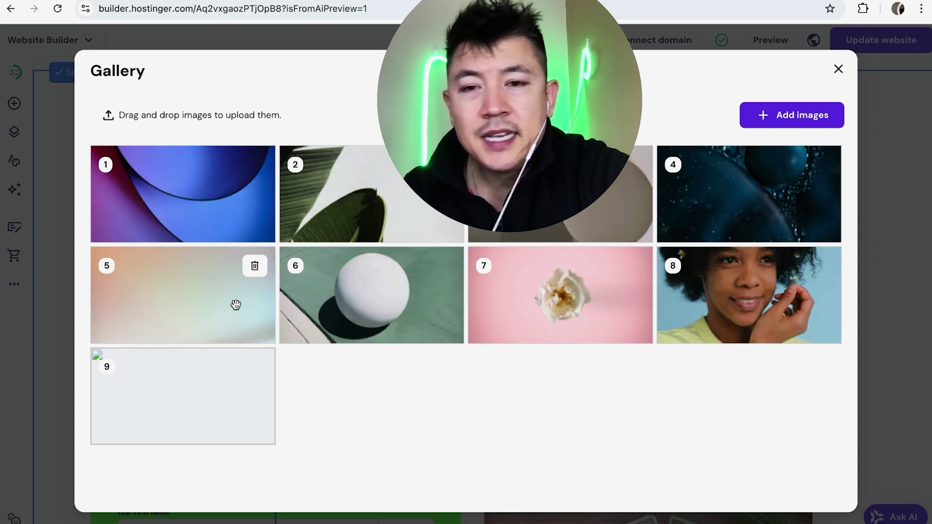
# Step: Delete the pastel gradient, blue abstract, leaf, portrait and bubbles images, leaving four
pyautogui.click(254, 266)
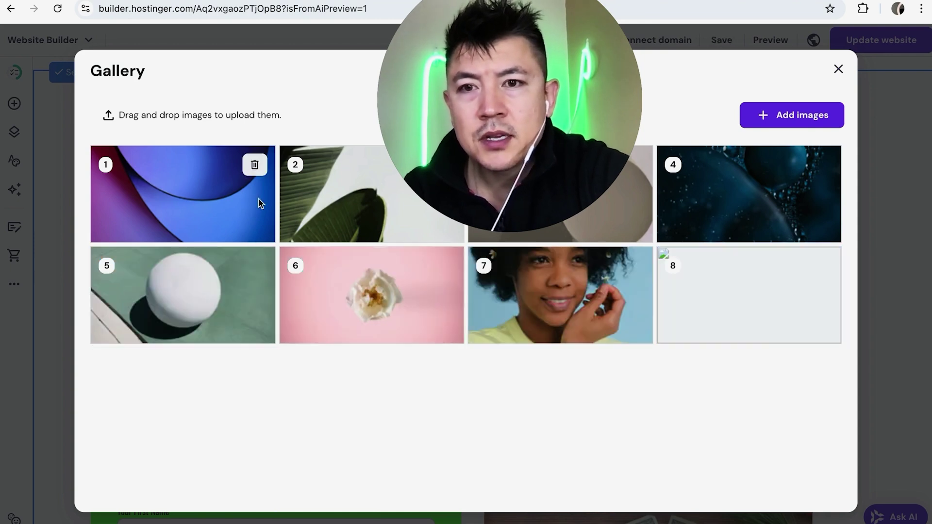
pyautogui.click(255, 164)
pyautogui.click(254, 165)
pyautogui.click(255, 265)
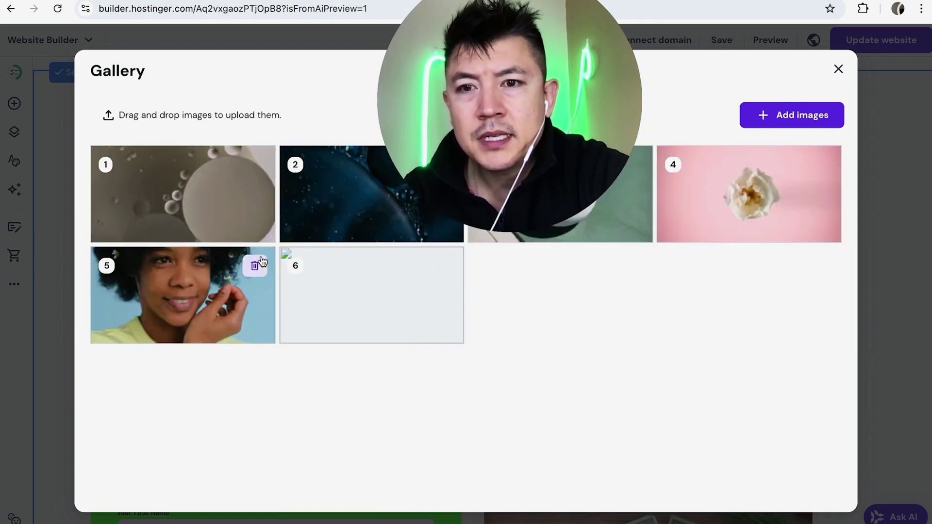
pyautogui.click(255, 165)
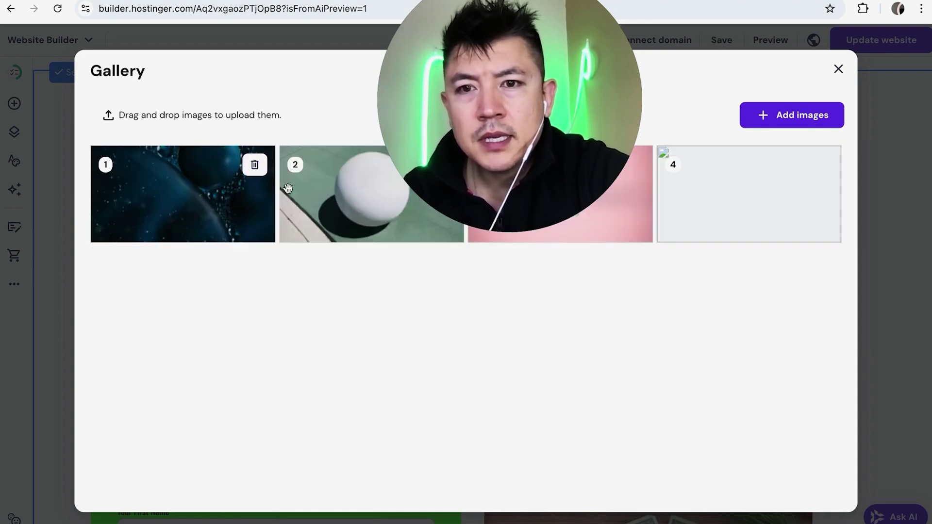
pyautogui.click(839, 69)
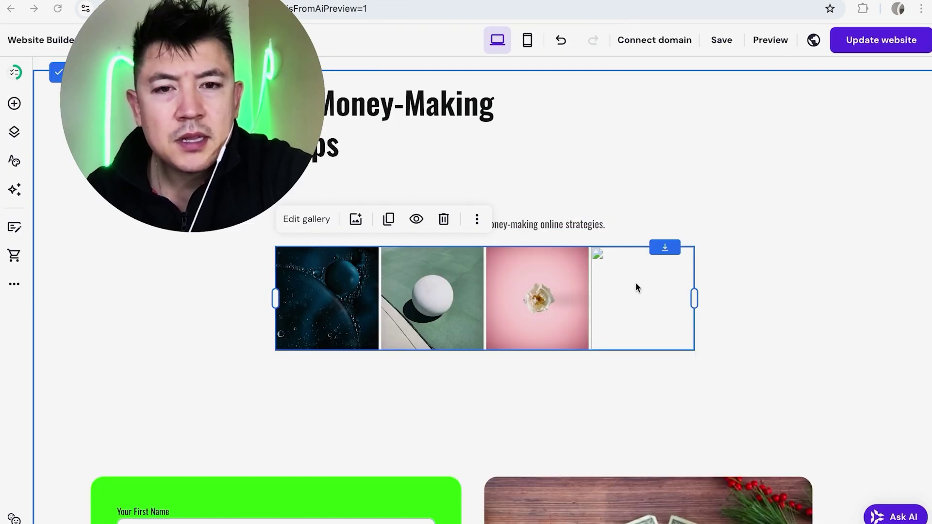
# Step: Narrow the gallery to a small strip and centre it beneath the email-list line
pyautogui.moveTo(666, 310); pyautogui.dragTo(419, 340)
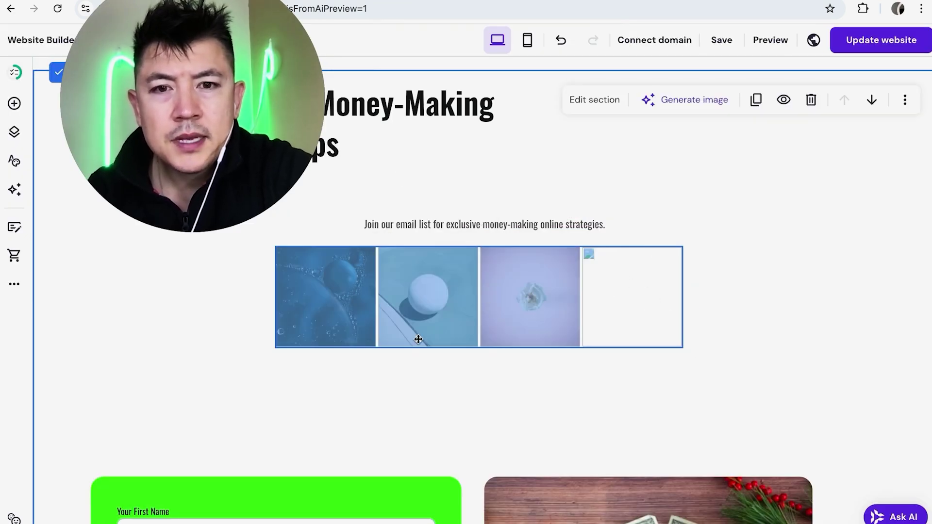
pyautogui.moveTo(352, 344); pyautogui.dragTo(549, 320)
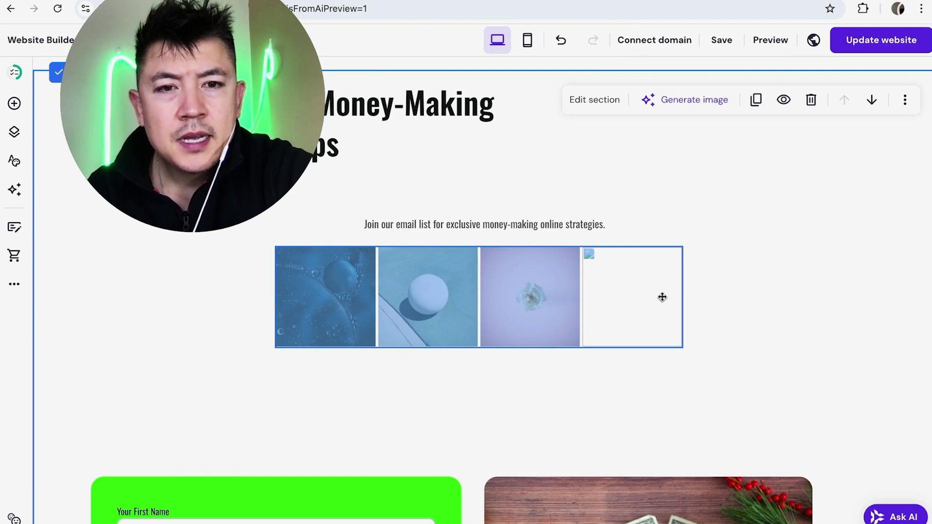
pyautogui.moveTo(670, 285); pyautogui.dragTo(670, 181)
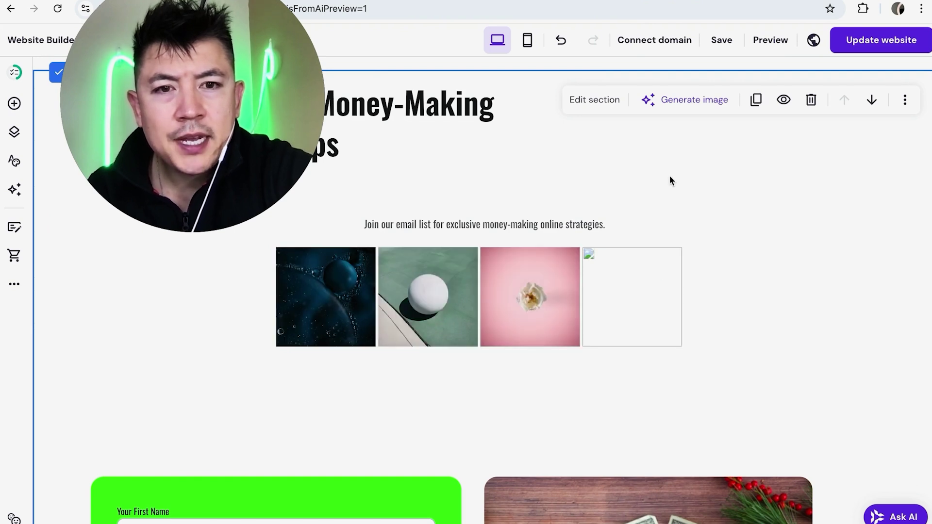
pyautogui.click(621, 292)
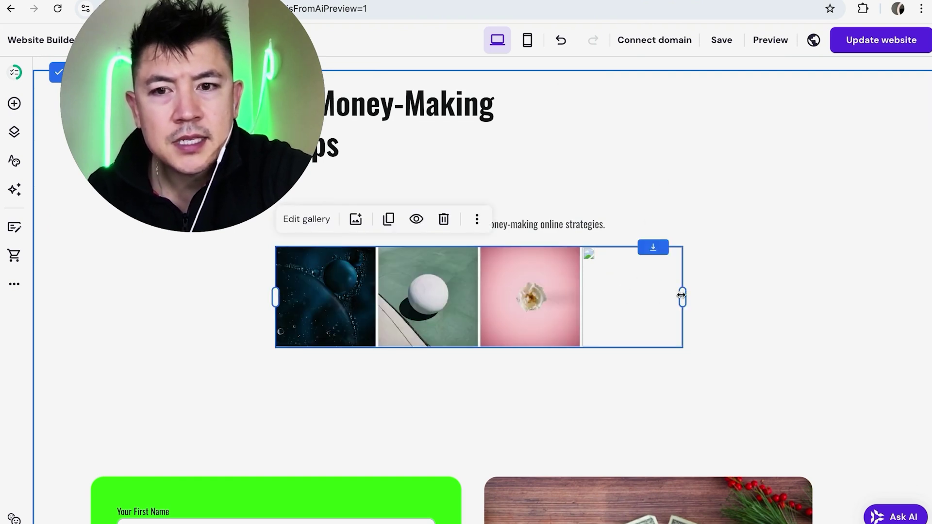
pyautogui.moveTo(685, 297); pyautogui.dragTo(506, 287)
pyautogui.moveTo(402, 290); pyautogui.dragTo(494, 282)
pyautogui.click(520, 351)
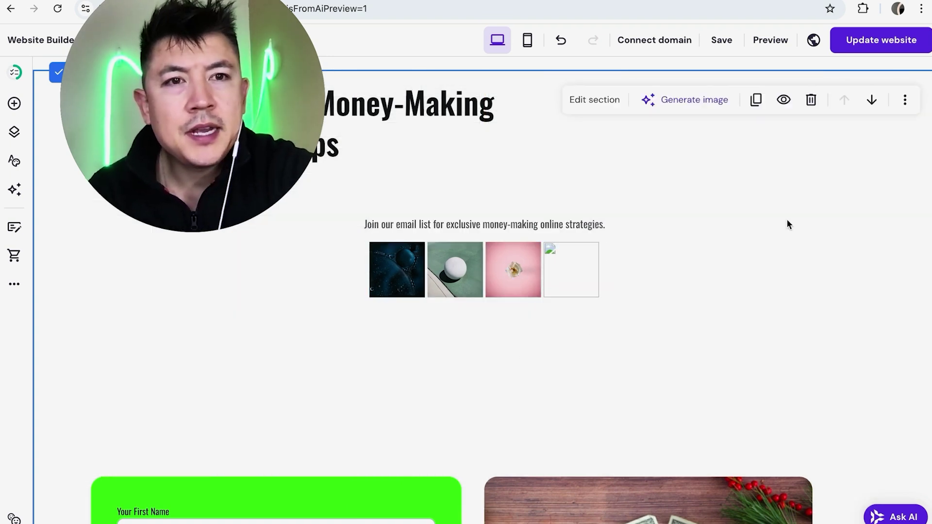
# Step: Publish the website changes and close the confirmation dialog
pyautogui.click(869, 44)
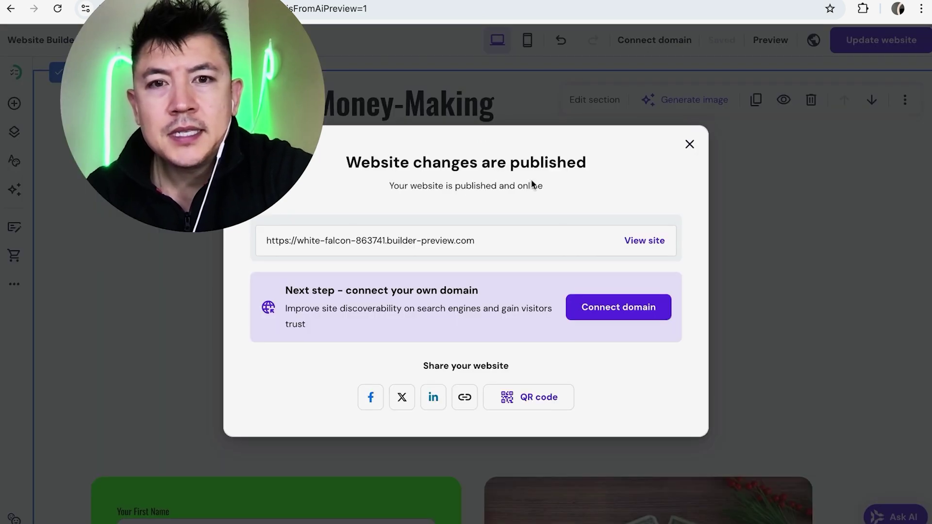
pyautogui.click(690, 143)
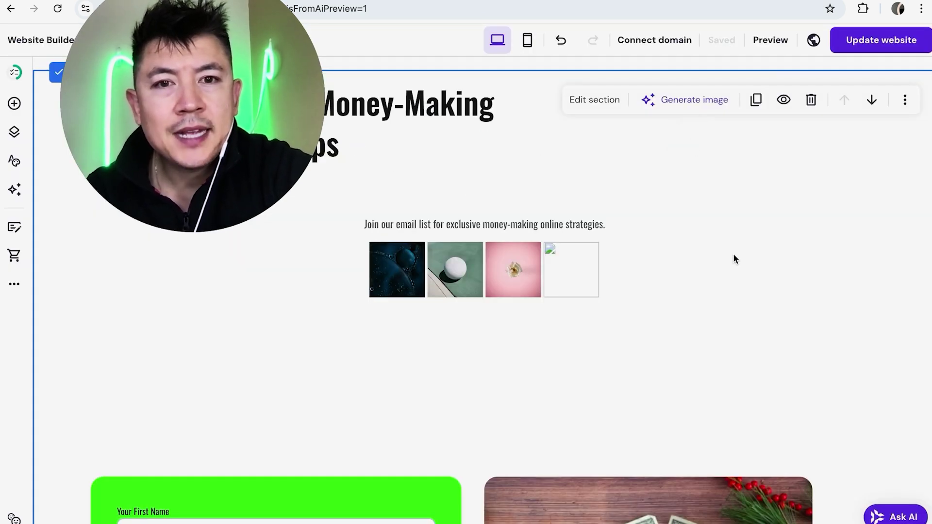